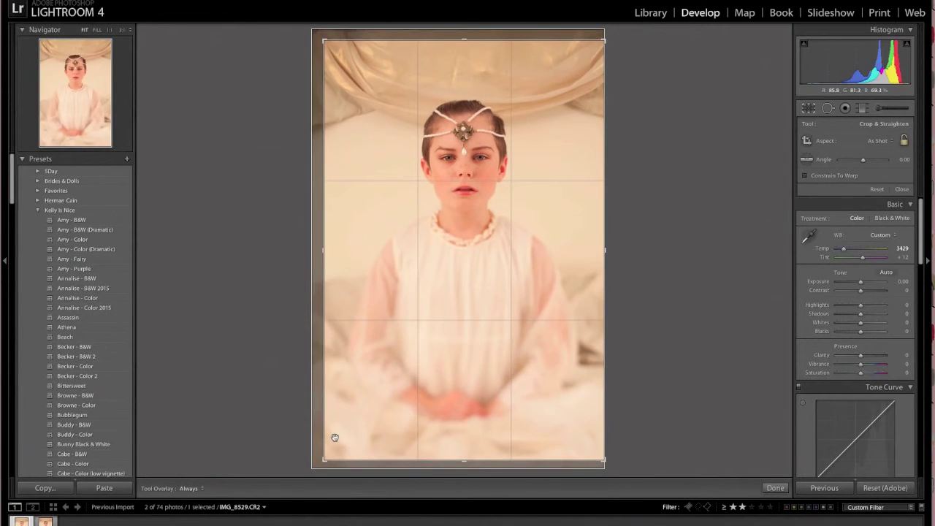
Step: Commit the crop and apply a faded, low-contrast pastel preset to the portrait
key(Return)
scroll(73, 314, down, 5)
click(81, 313)
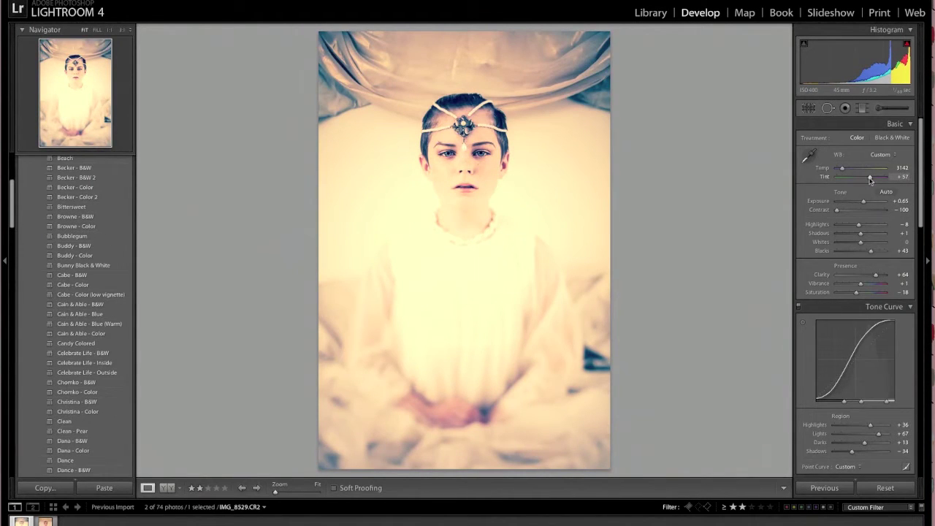
scroll(855, 241, down, 10)
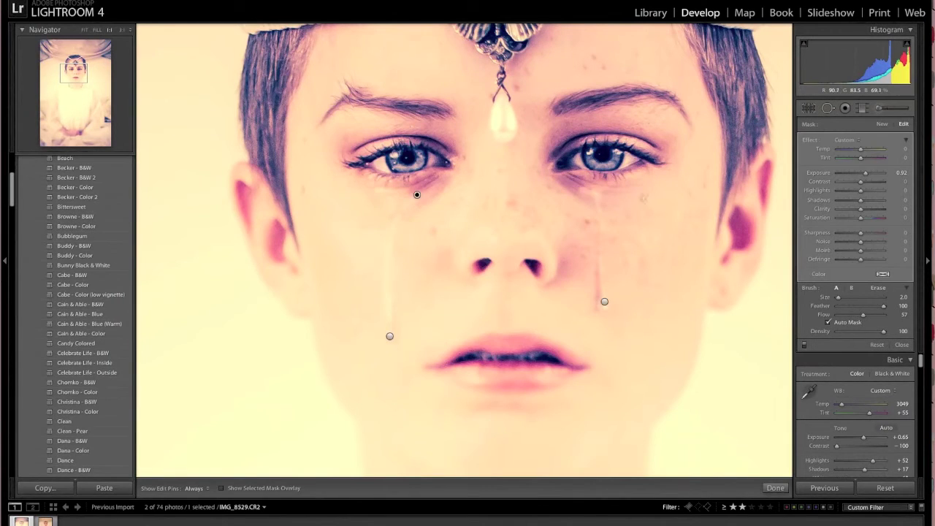
Step: Undo the last brush stroke, erase part of a streak, and preview the result
key(ctrl+z)
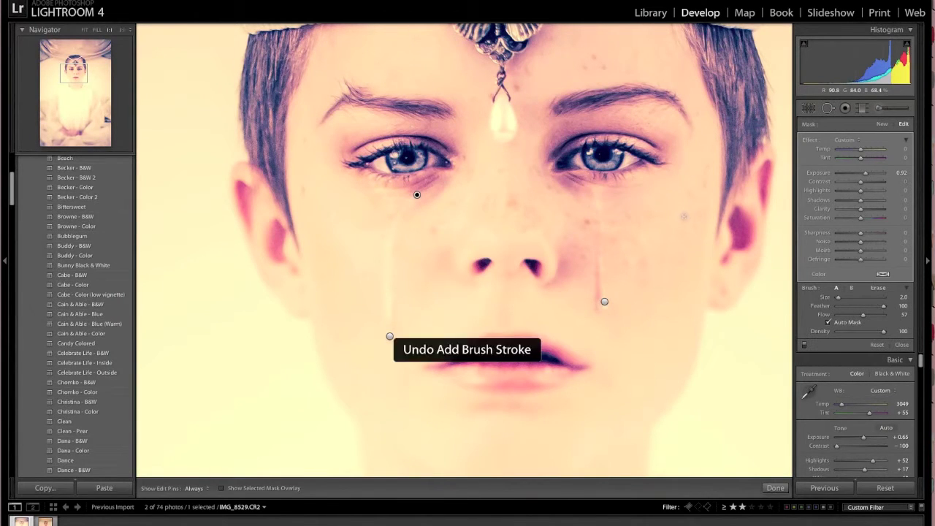
click(902, 345)
key(k)
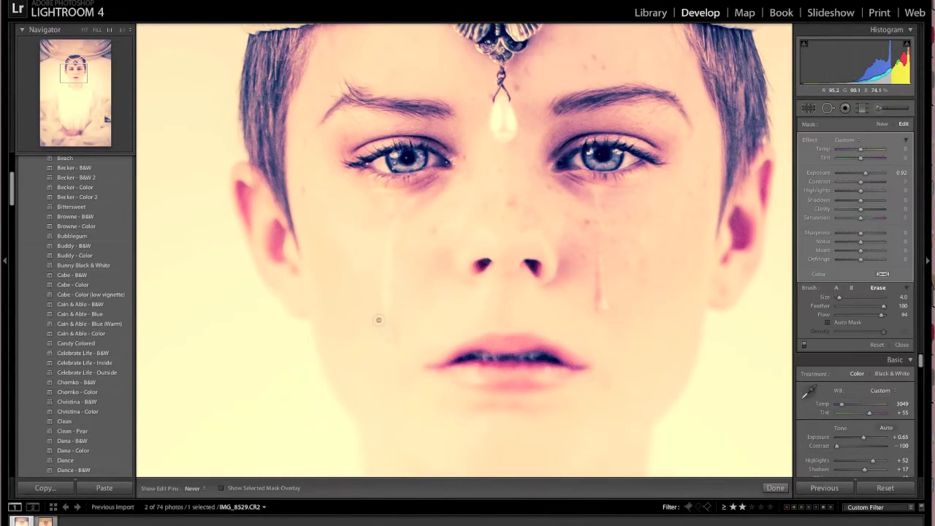
key(k)
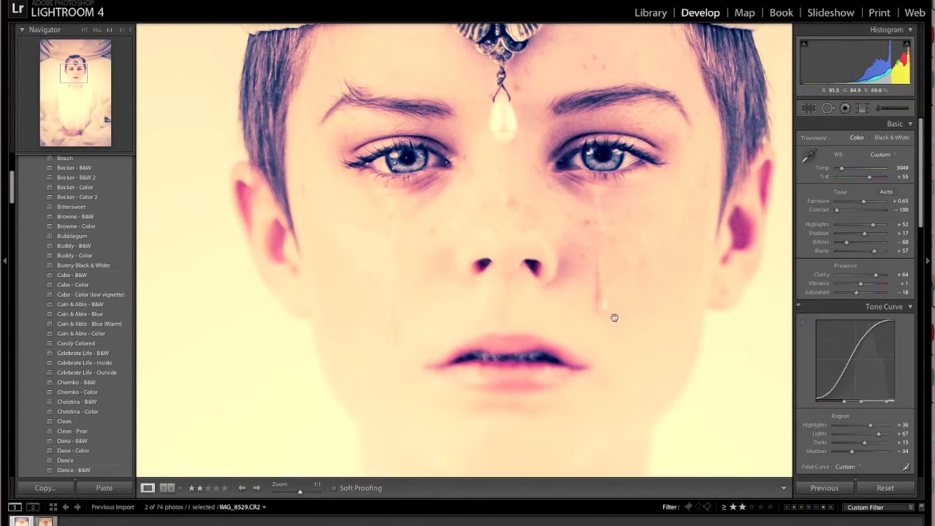
key(k)
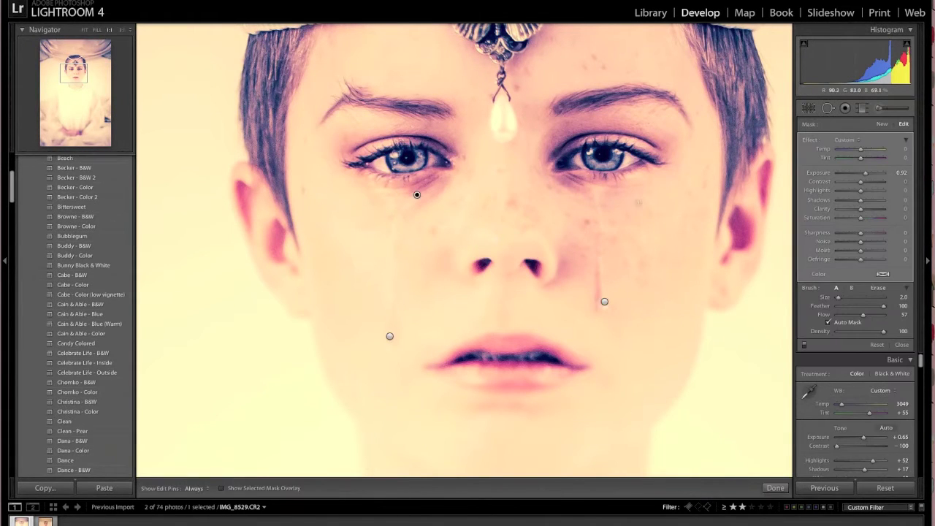
key(k)
Step: Paint a new streak under the left eye and darken its exposure to about -1.02
key(k)
click(391, 221)
drag(865, 172, 854, 174)
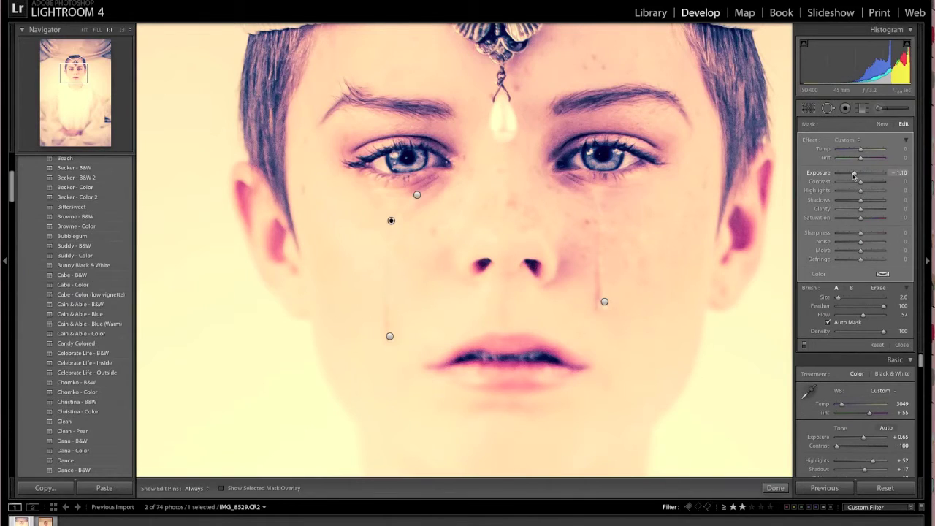
key(k)
key(k)
key(h)
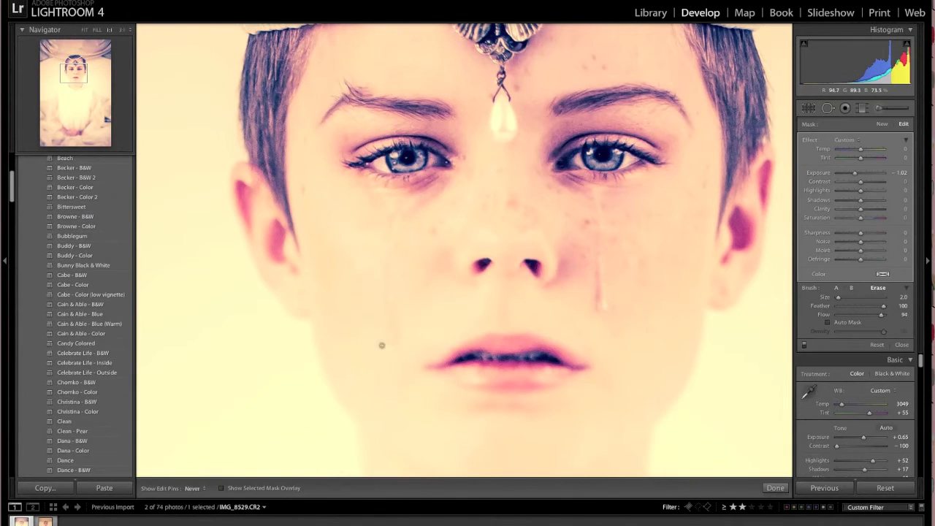
key(k)
key(z)
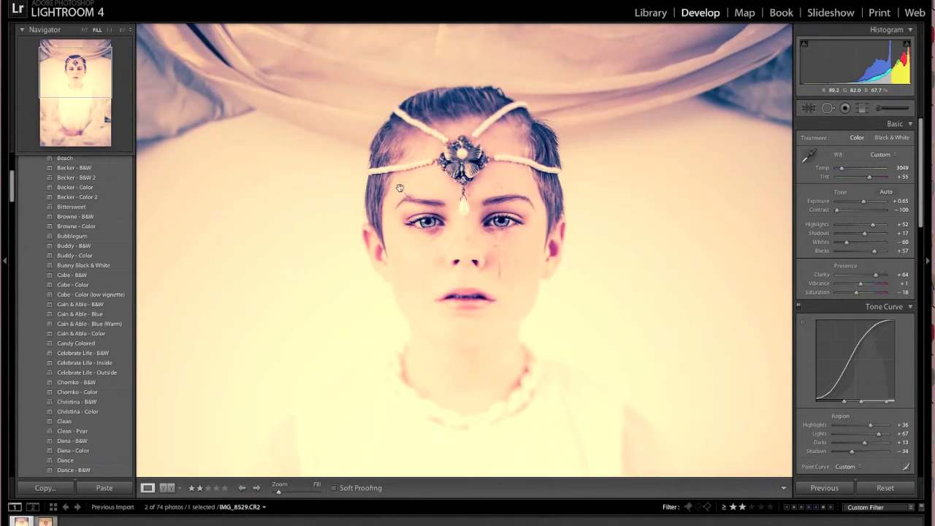
key(k)
scroll(669, 343, down, 5)
key(h)
drag(857, 173, 855, 175)
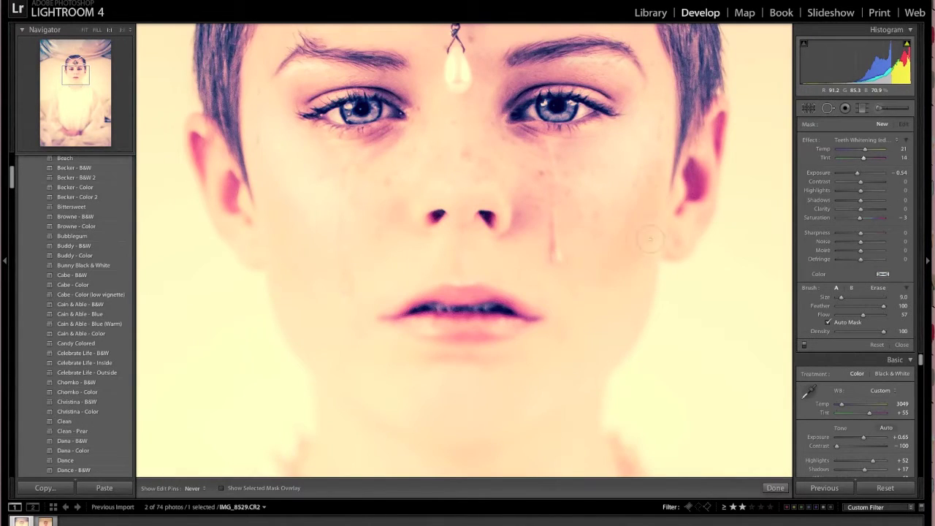
Step: Dismiss the tint colour choice, undo the last stroke, and begin exporting one file
click(334, 313)
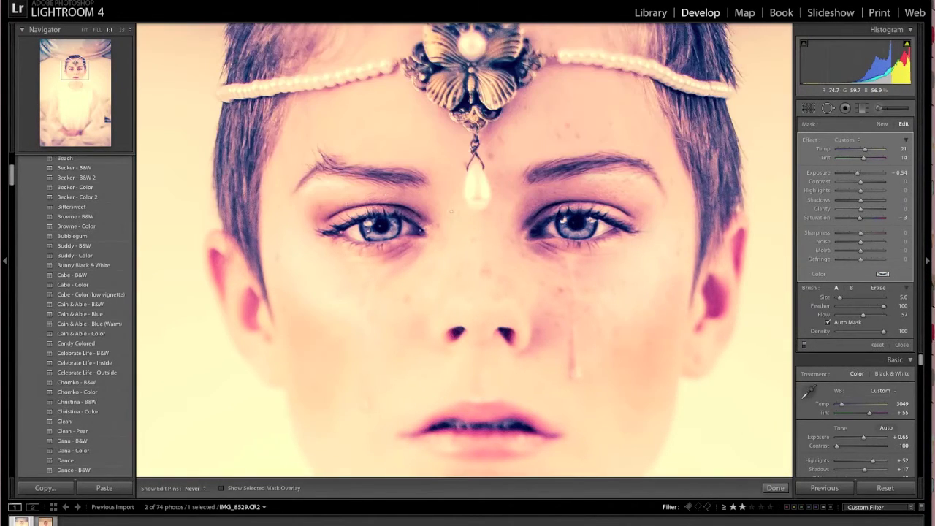
key(ctrl+z)
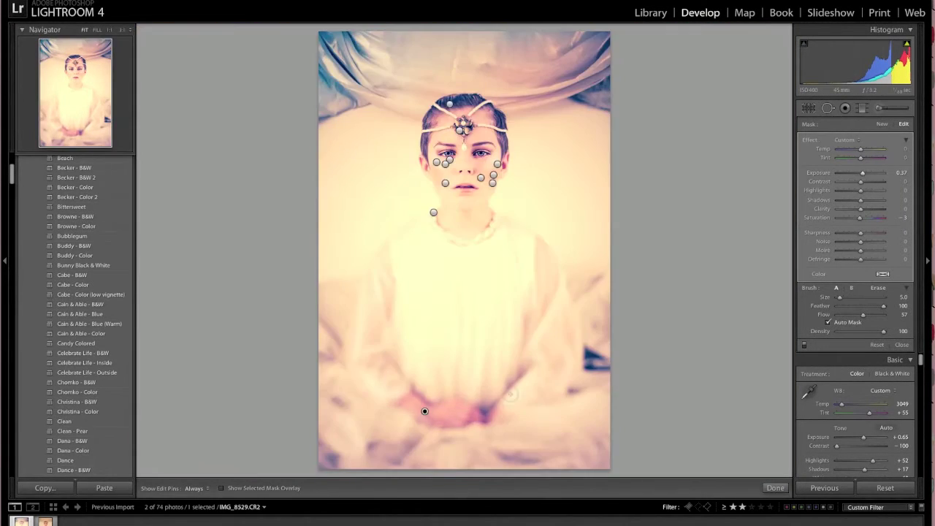
key(ctrl+shift+e)
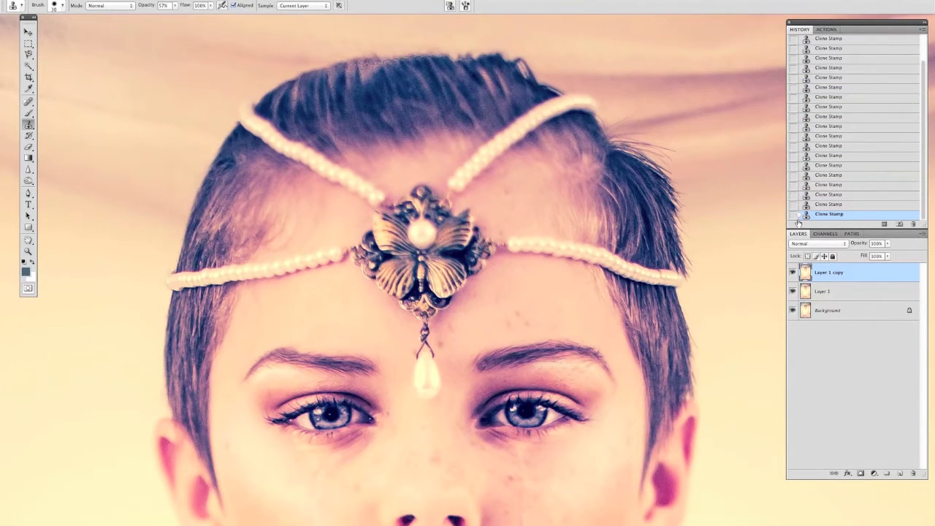
Step: Clone out stray hairs on the right hair edge and a drape spot, then brush cream over folds
drag(656, 146, 687, 236)
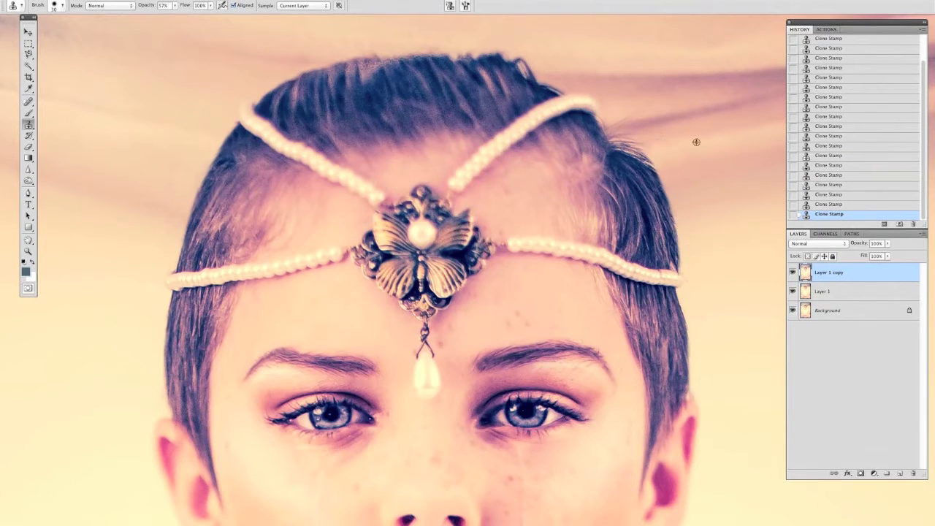
drag(634, 112, 673, 199)
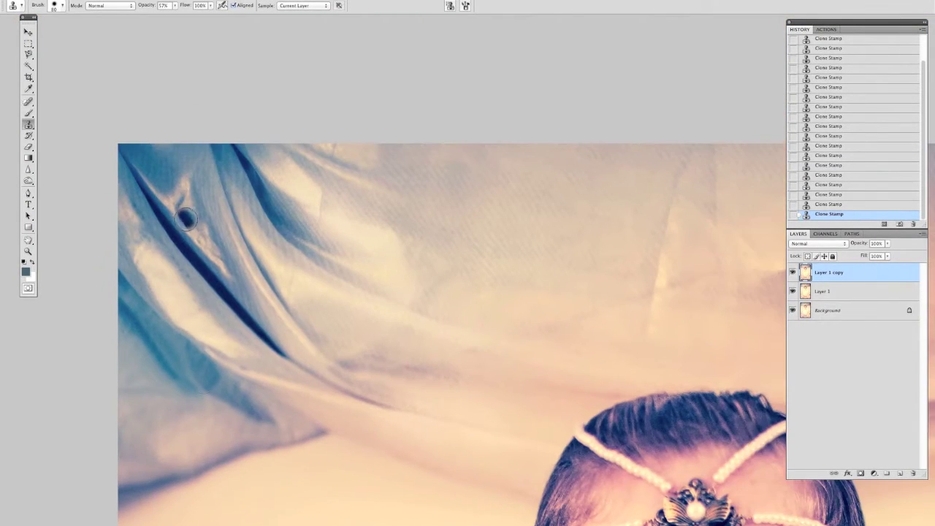
click(187, 217)
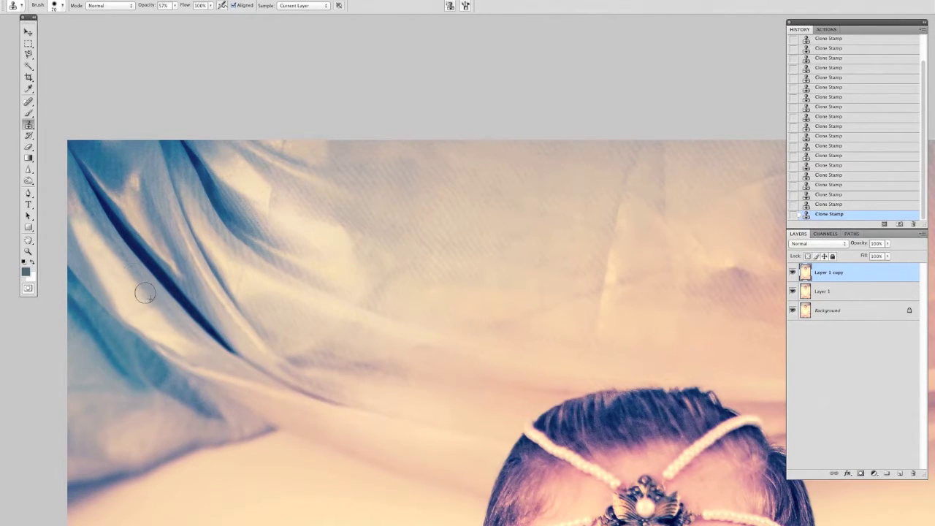
key(b)
mouse_move(246, 282)
mouse_down()
mouse_move(139, 413)
mouse_move(299, 363)
mouse_move(436, 305)
mouse_up()
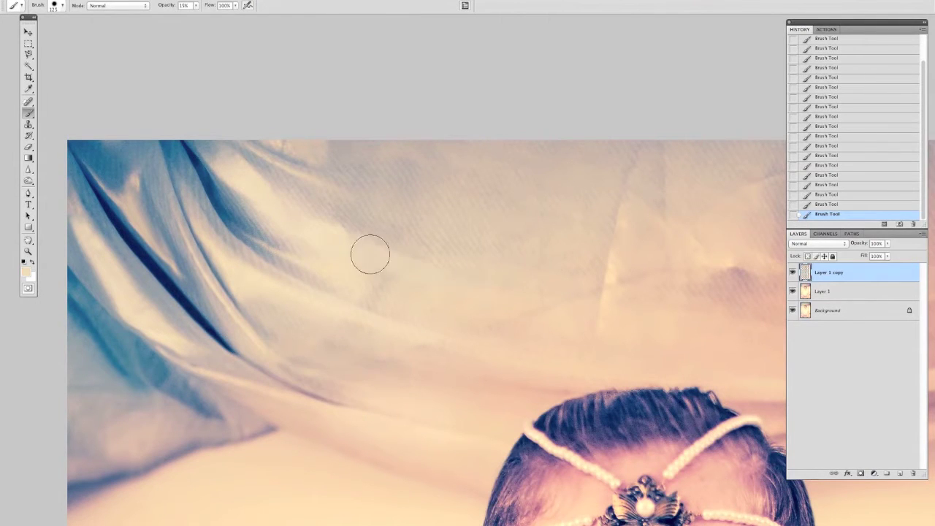
Step: Lighten the bluish fold and darker fold streaks in the backdrop with 15% cream paint
drag(105, 422, 111, 400)
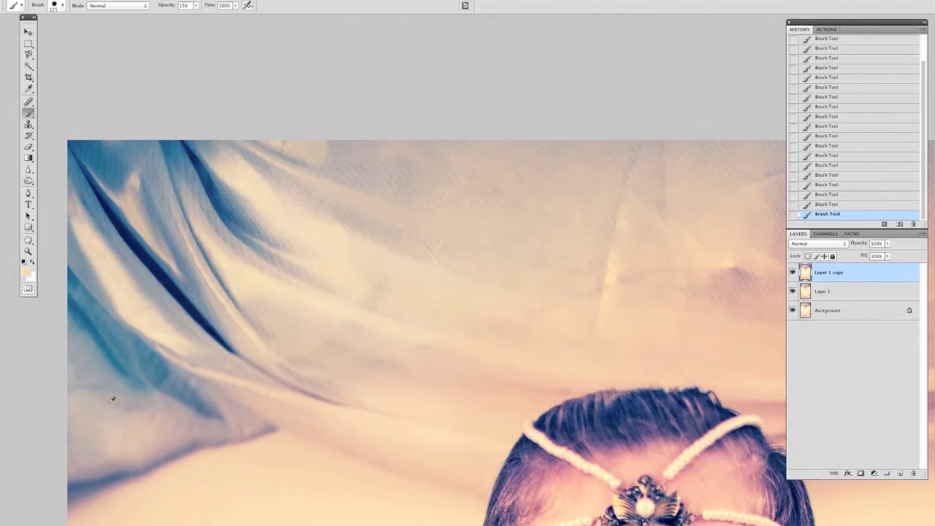
mouse_move(220, 394)
mouse_down()
mouse_move(326, 215)
mouse_move(275, 375)
mouse_move(219, 344)
mouse_up()
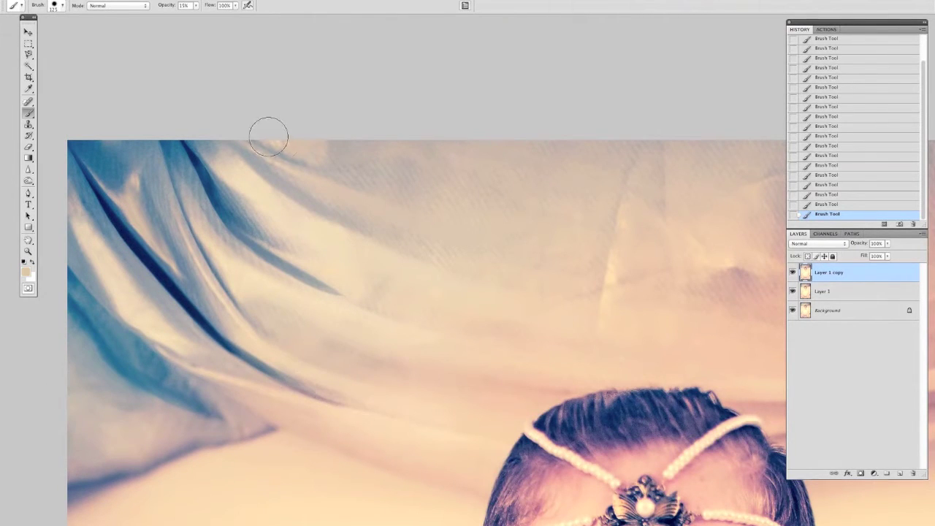
drag(272, 139, 425, 198)
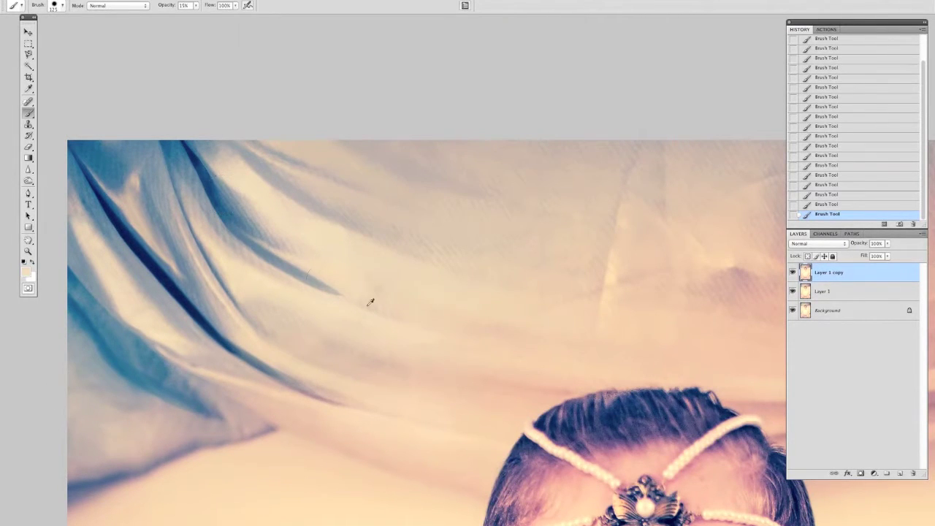
Step: Sample a light pinkish grey and smooth the fabric above the head at 33% opacity, size 100
alt+click(597, 285)
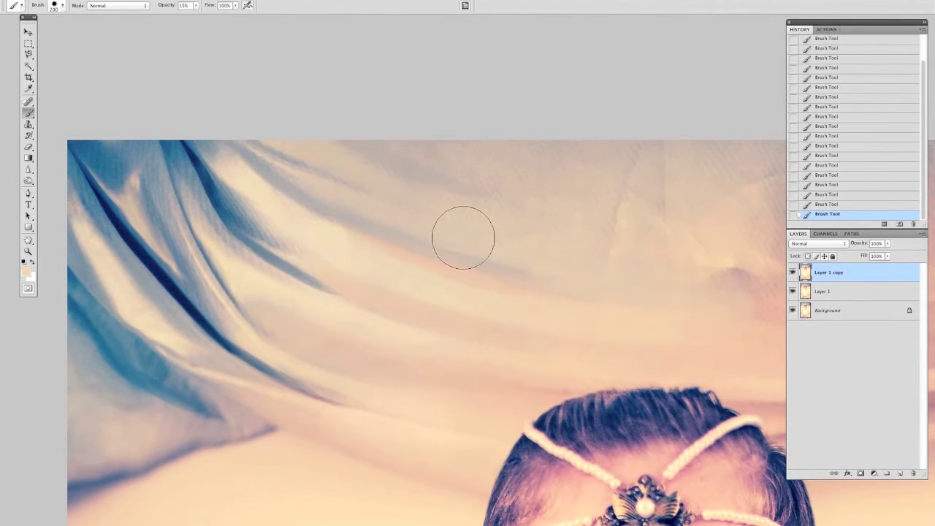
scroll(563, 257, right, 3)
scroll(563, 257, up, 1)
key(3)
key(3)
key([)
key([)
key([)
drag(599, 251, 468, 241)
Step: In Liquify, zoom on the face, enlarge the warp brush, and bring the dress into view
key(ctrl+shift+x)
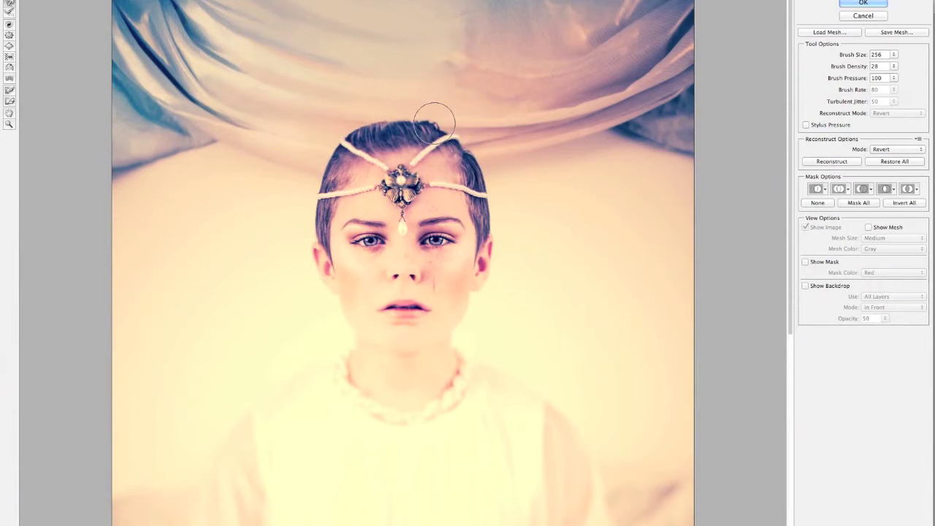
key(ctrl+plus)
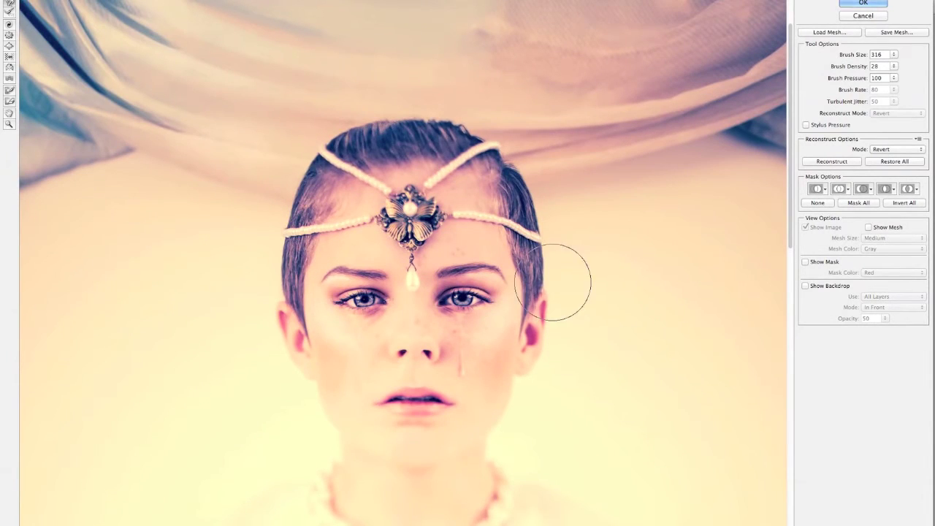
key(])
key(])
key(])
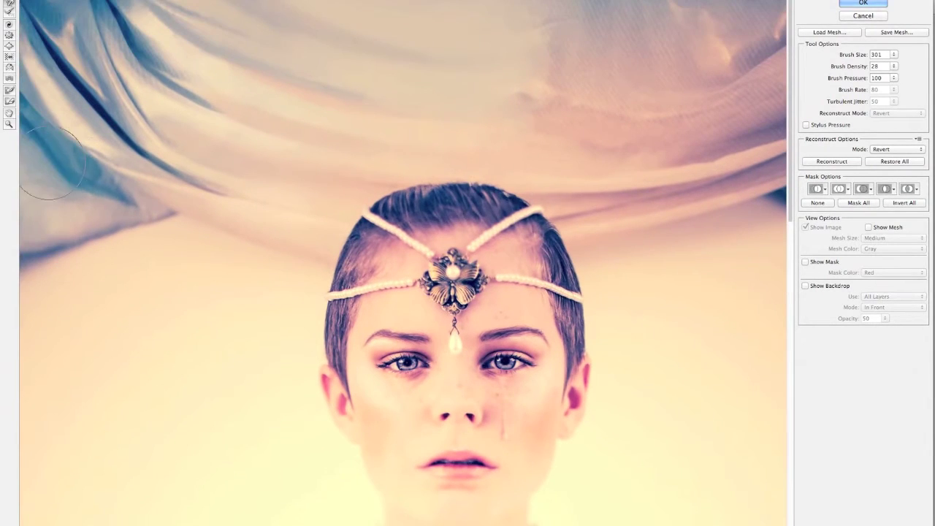
key(ctrl+minus)
key(])
key(])
key(])
drag(619, 220, 423, 426)
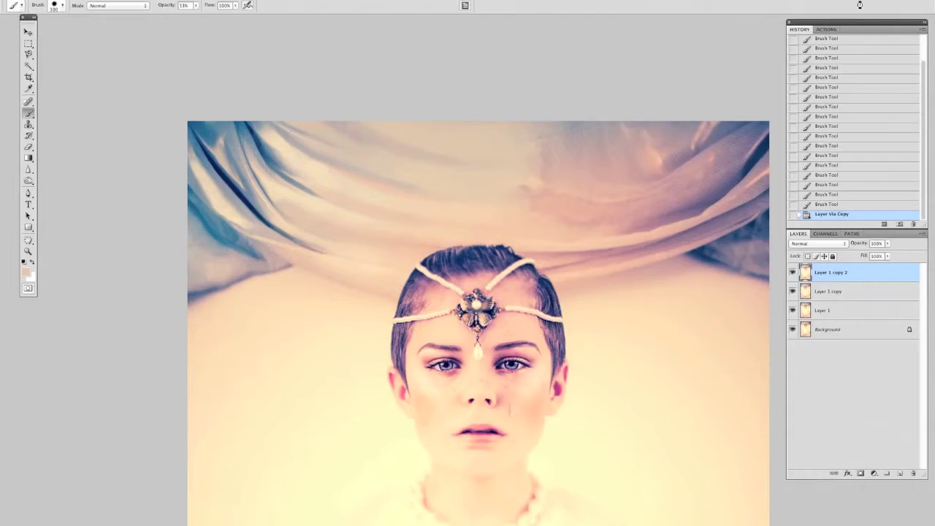
Step: Flip the copied layer horizontally and mask it in around the hands with an 84% brush
click(268, 273)
drag(887, 243, 862, 270)
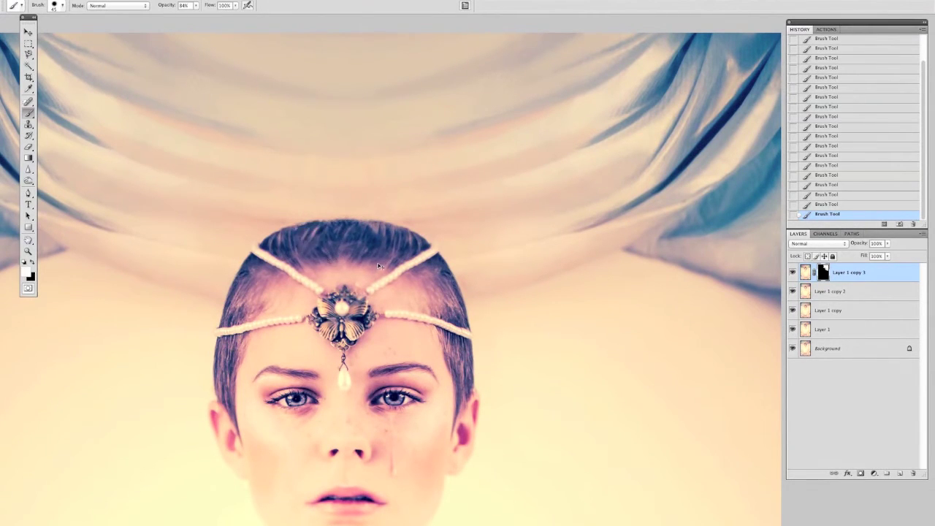
key(ctrl+0)
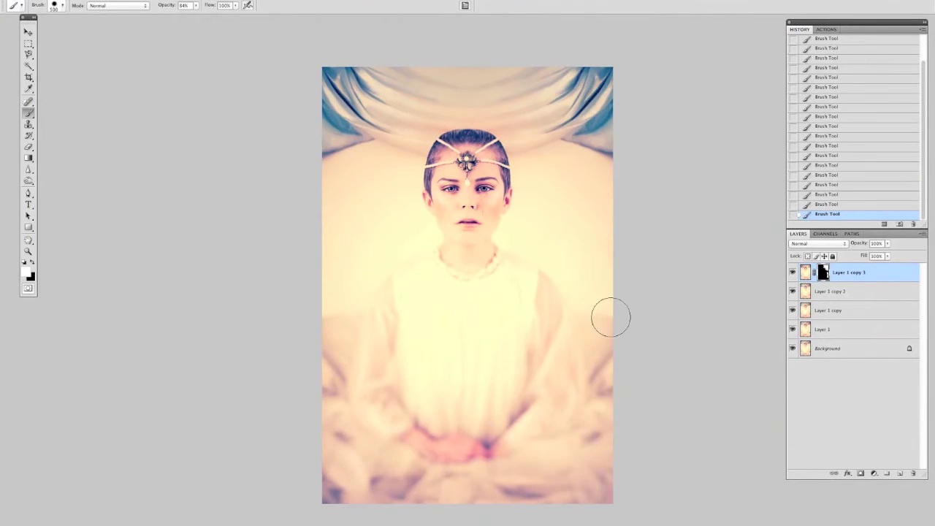
drag(350, 489, 412, 484)
key(x)
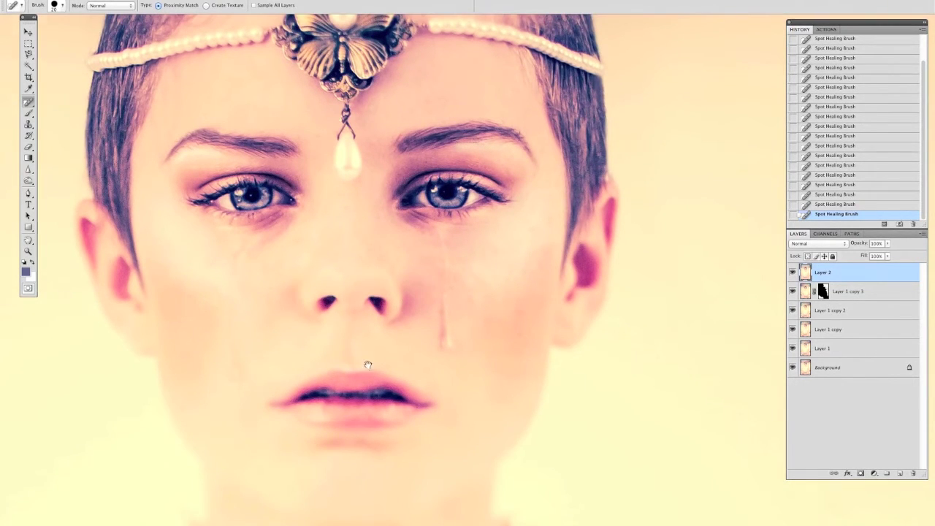
Step: Shift the close-up view of the head and undo the last two hairline strokes
drag(367, 365, 346, 274)
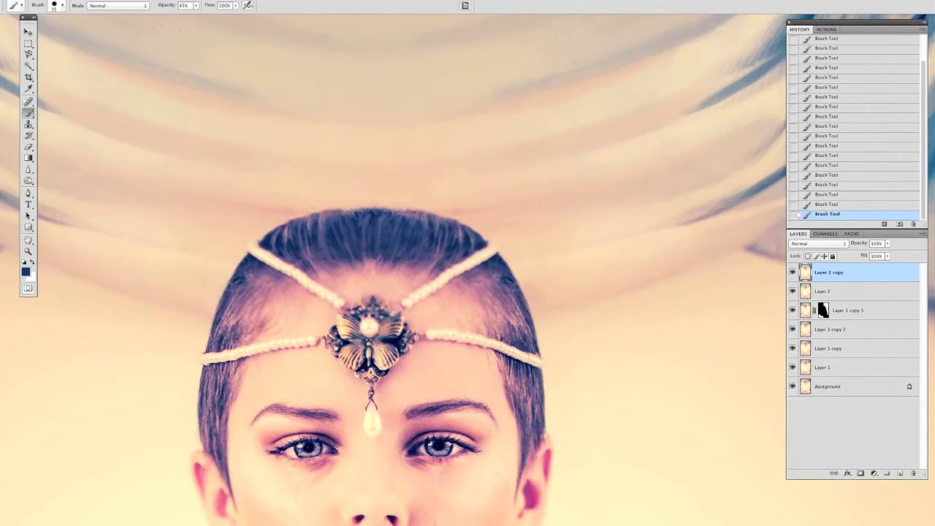
key(ctrl+alt+z)
key(ctrl+alt+z)
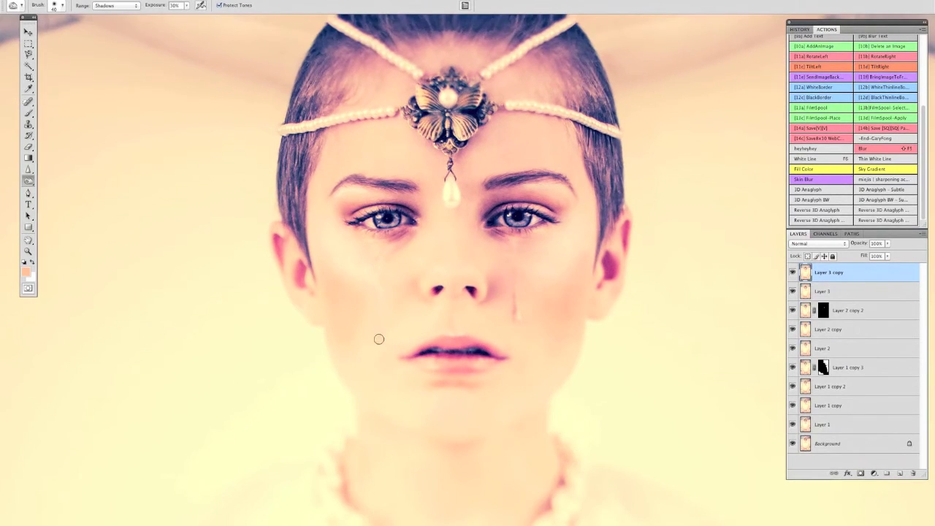
Step: Zoom in closer on the face and return to the soft Brush
key(ctrl+plus)
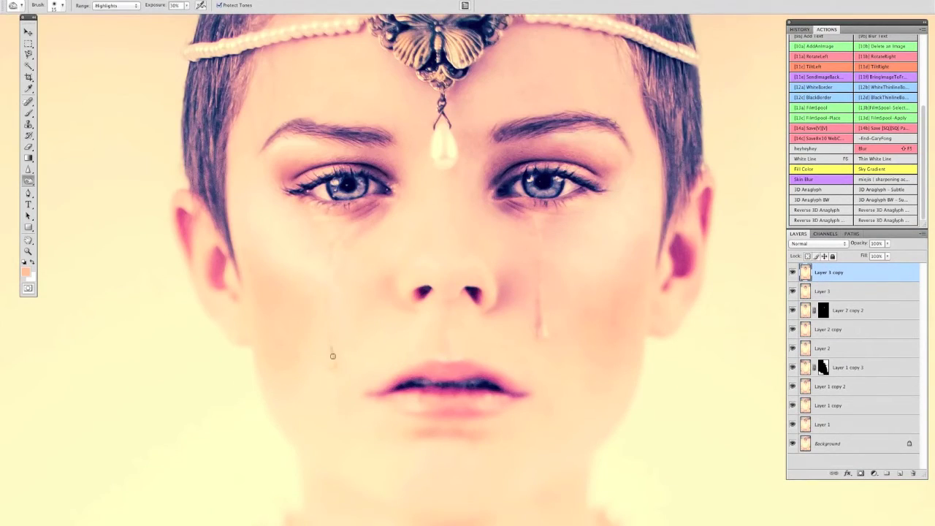
key(b)
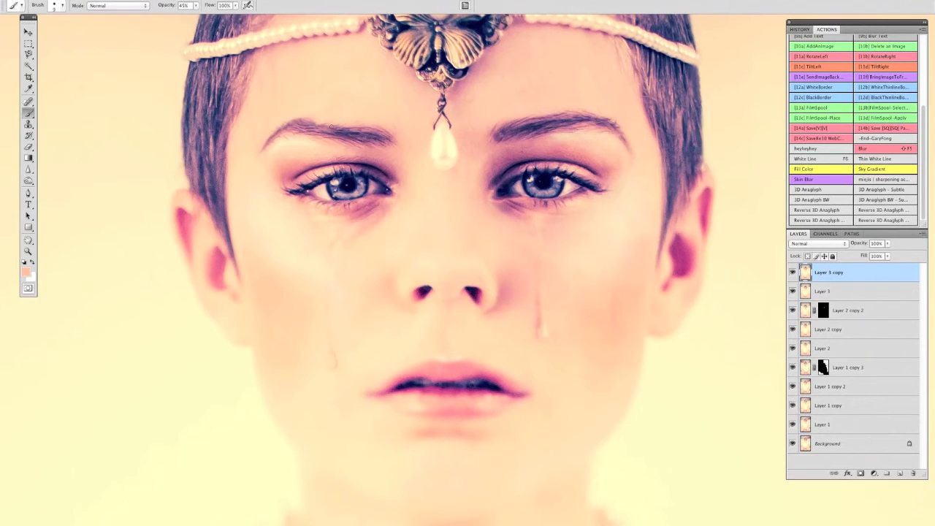